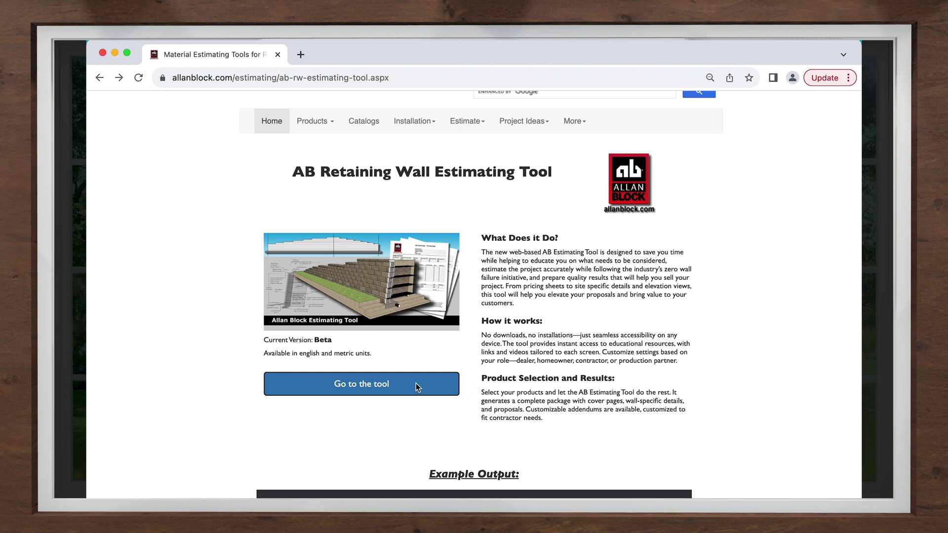
# Launch the Allan Block estimating tool and look over its start page
pyautogui.click(416, 386)
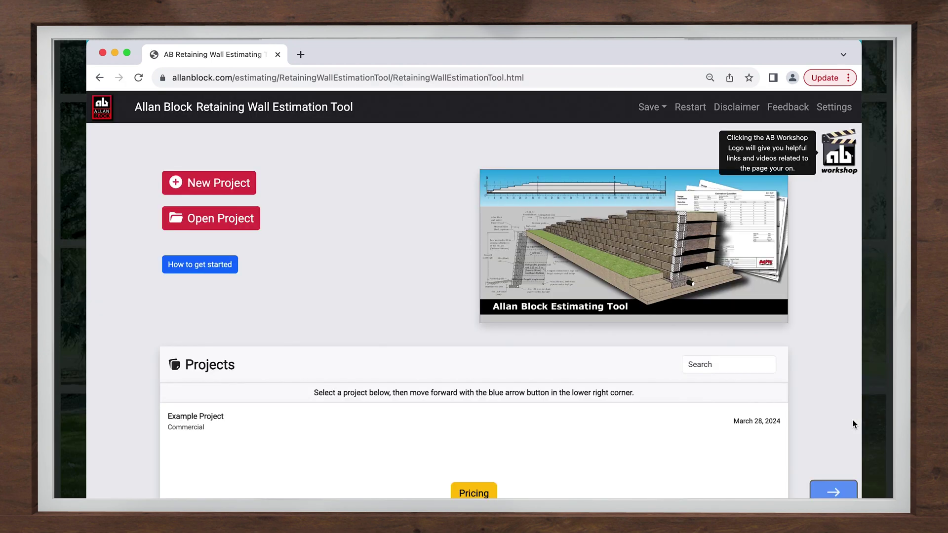
pyautogui.scroll(-10, 827, 429)
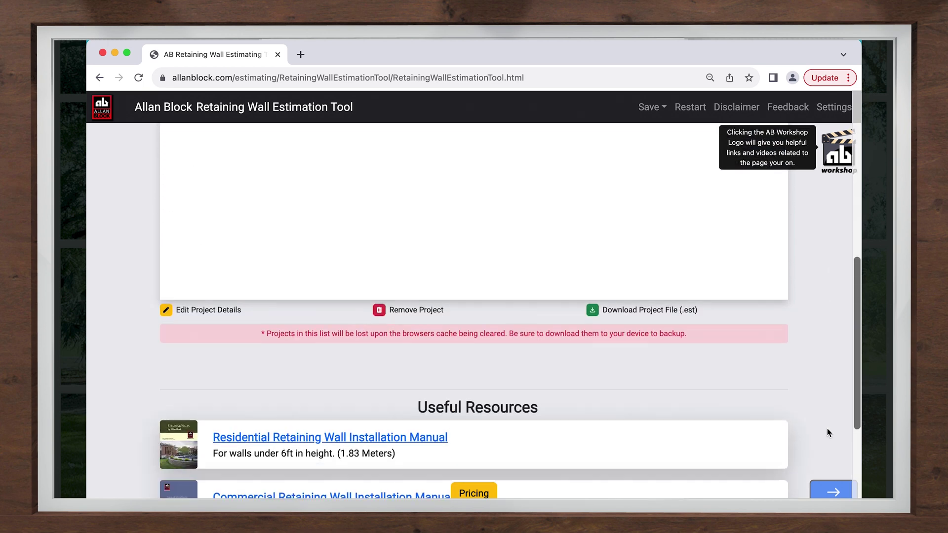
pyautogui.scroll(-4, 827, 432)
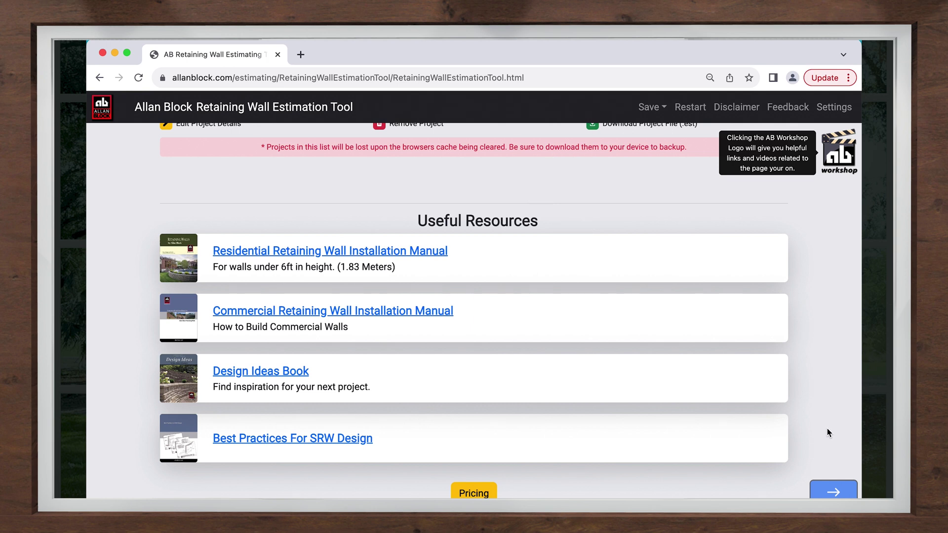
pyautogui.scroll(15, 827, 432)
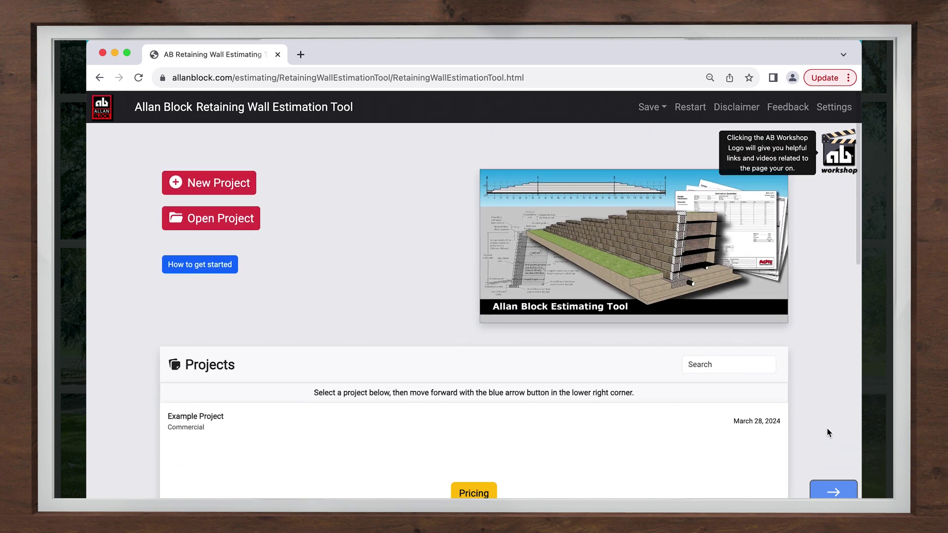
# Save the user settings as a Contractor using English units
pyautogui.click(834, 106)
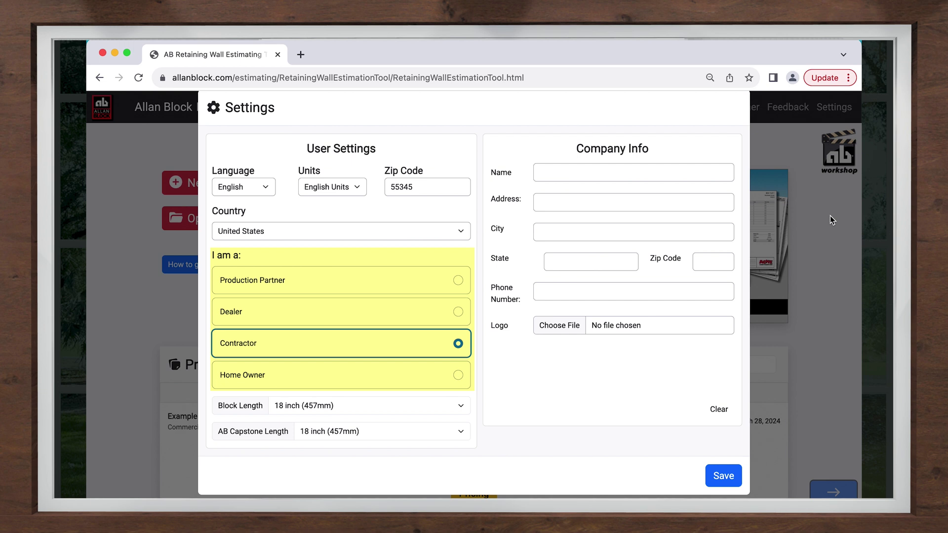
pyautogui.click(723, 476)
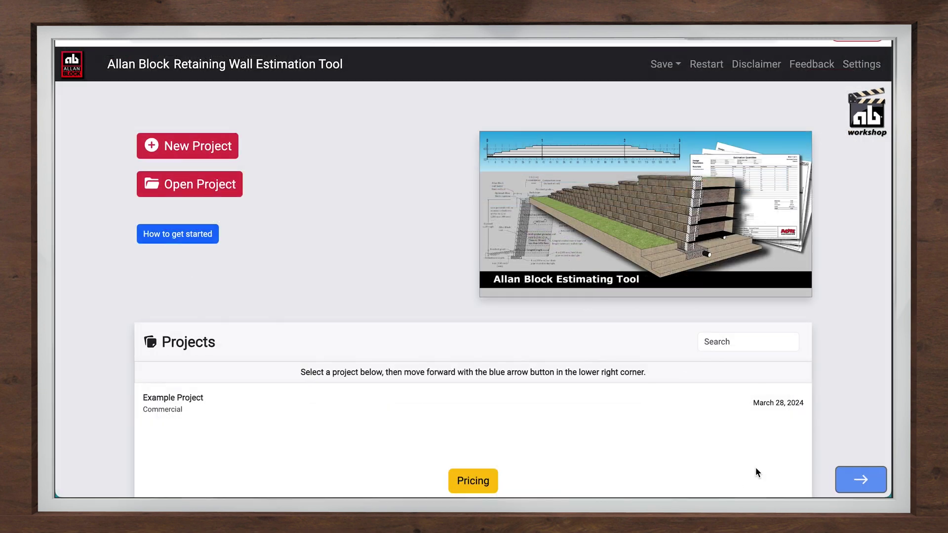
pyautogui.moveTo(846, 387); pyautogui.dragTo(752, 403)
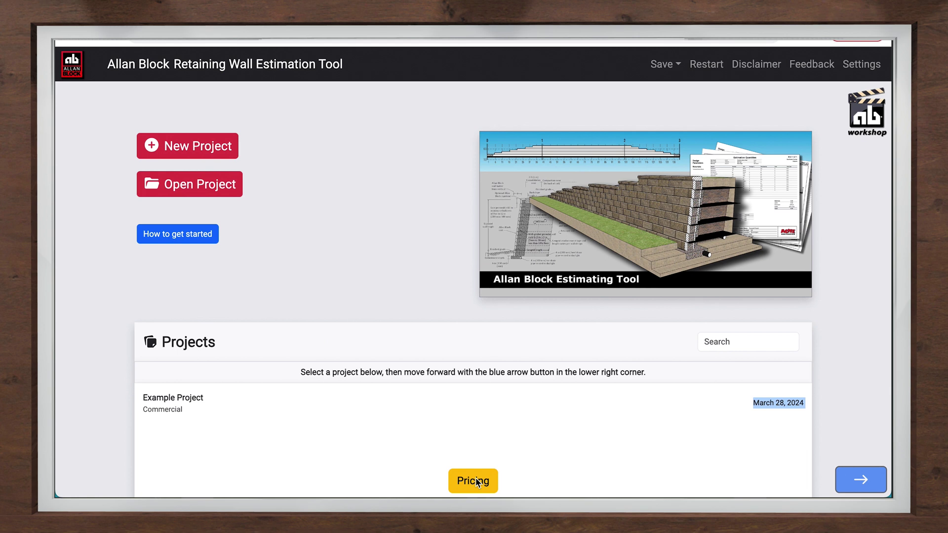
# Look through Block Properties and Additional Items pricing, then Save & Close back to Projects
pyautogui.click(474, 481)
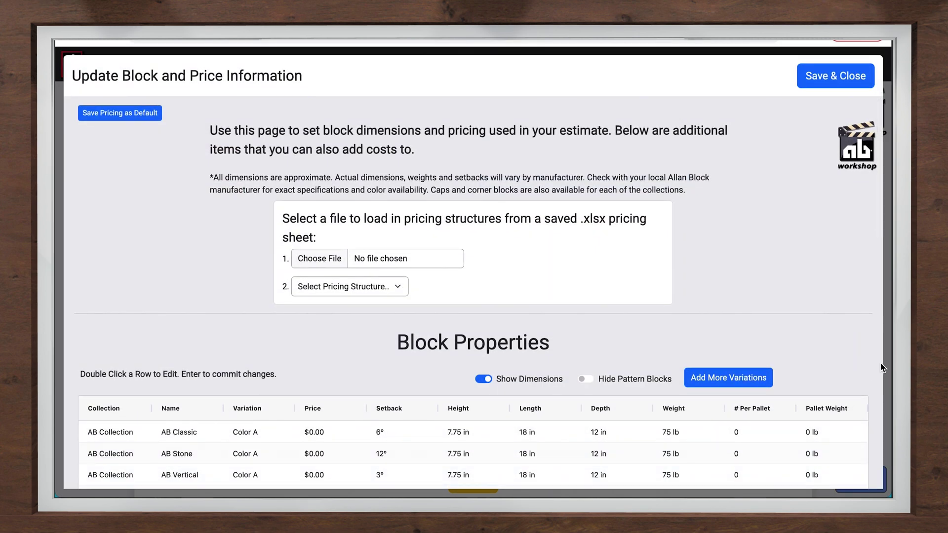
pyautogui.scroll(-4, 867, 365)
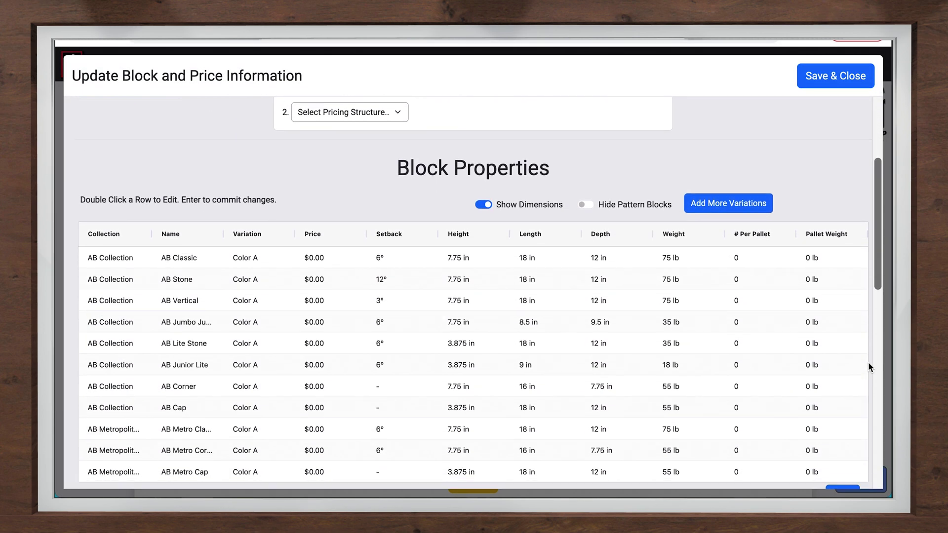
pyautogui.scroll(-1, 867, 362)
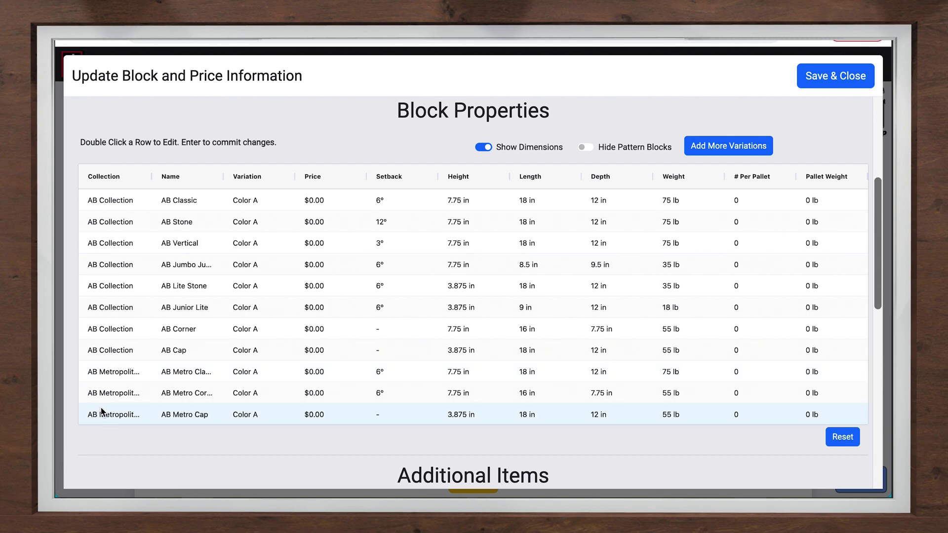
pyautogui.scroll(-7, 102, 411)
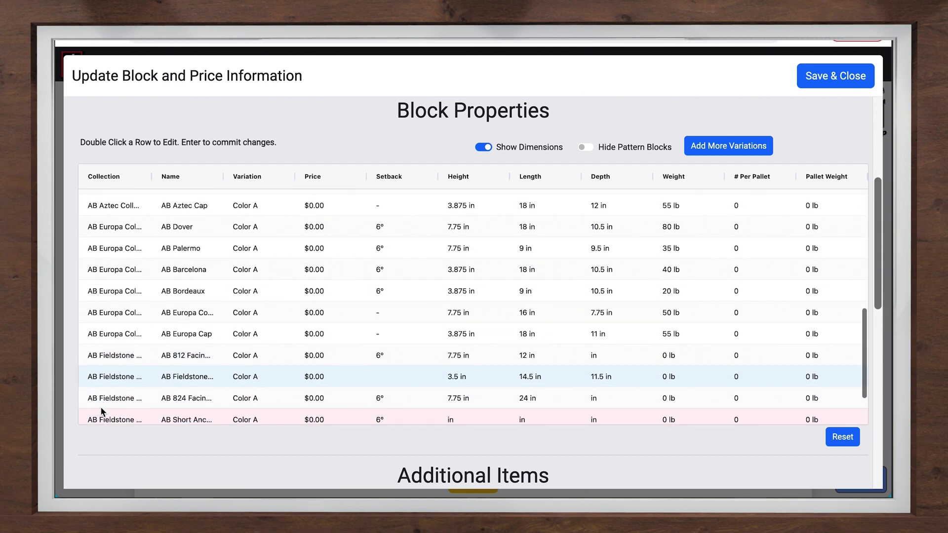
pyautogui.scroll(-1, 100, 408)
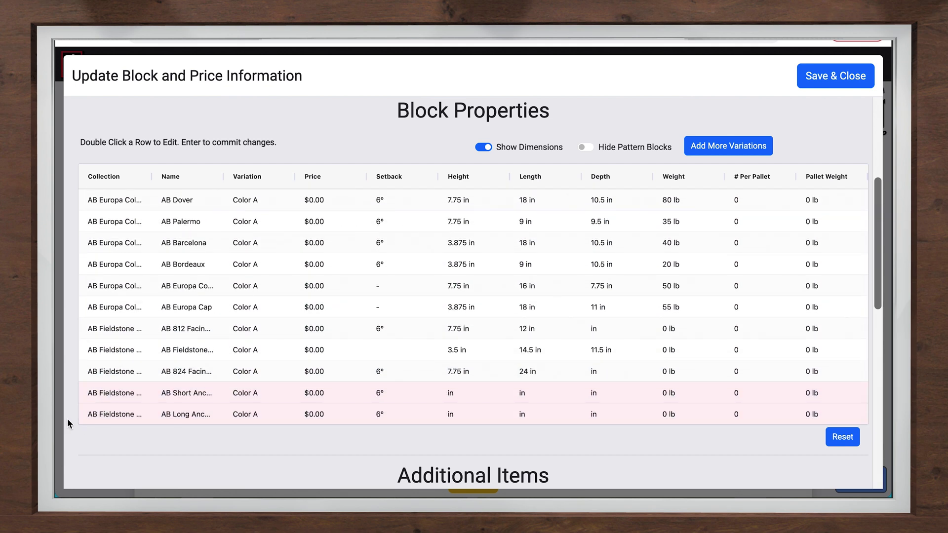
pyautogui.scroll(5, 67, 418)
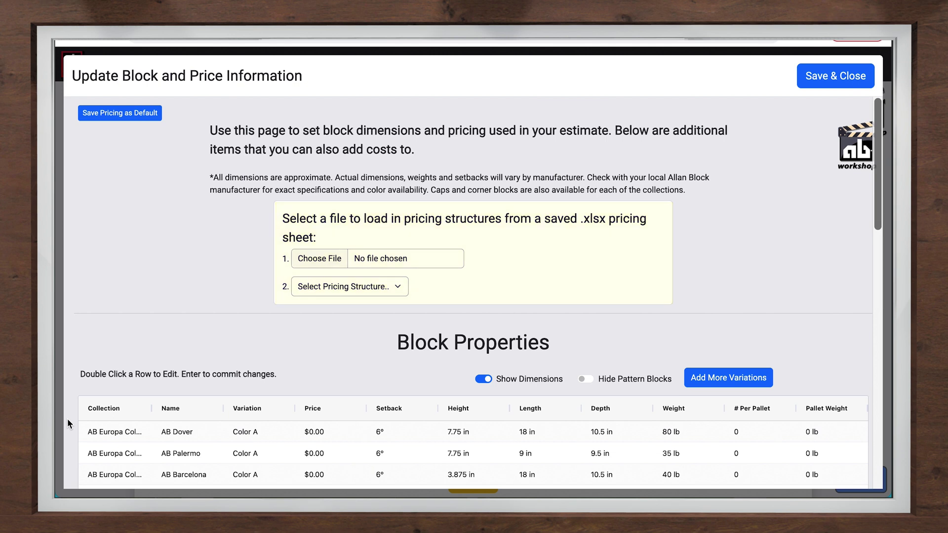
pyautogui.scroll(-9, 67, 419)
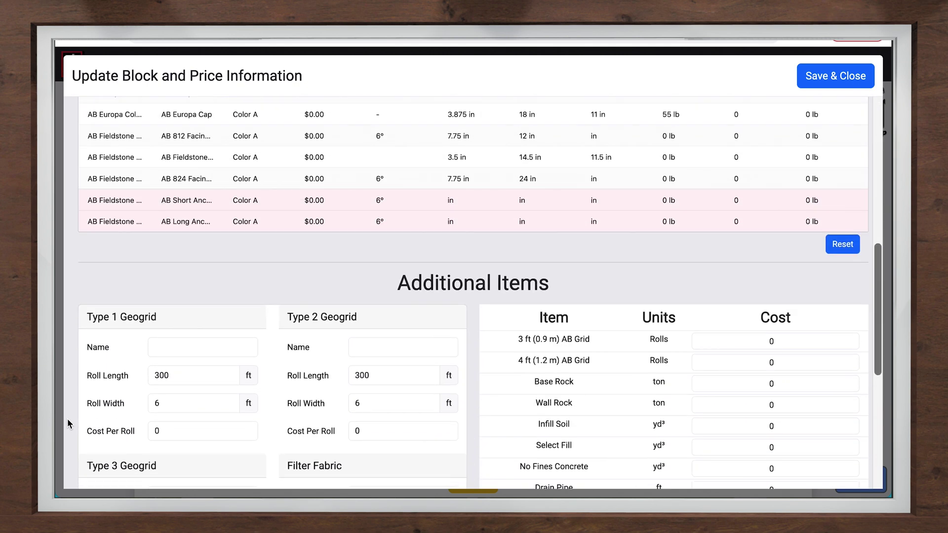
pyautogui.scroll(-3, 67, 419)
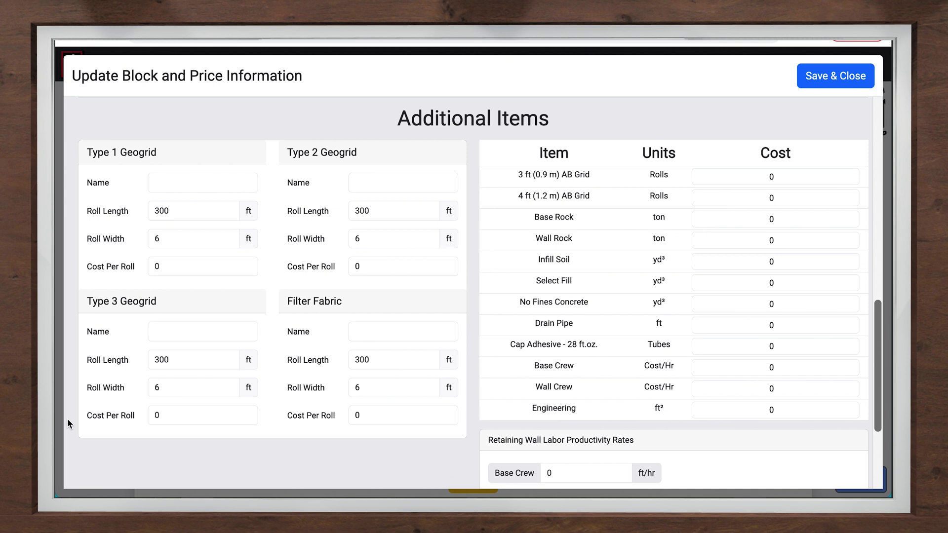
pyautogui.click(832, 77)
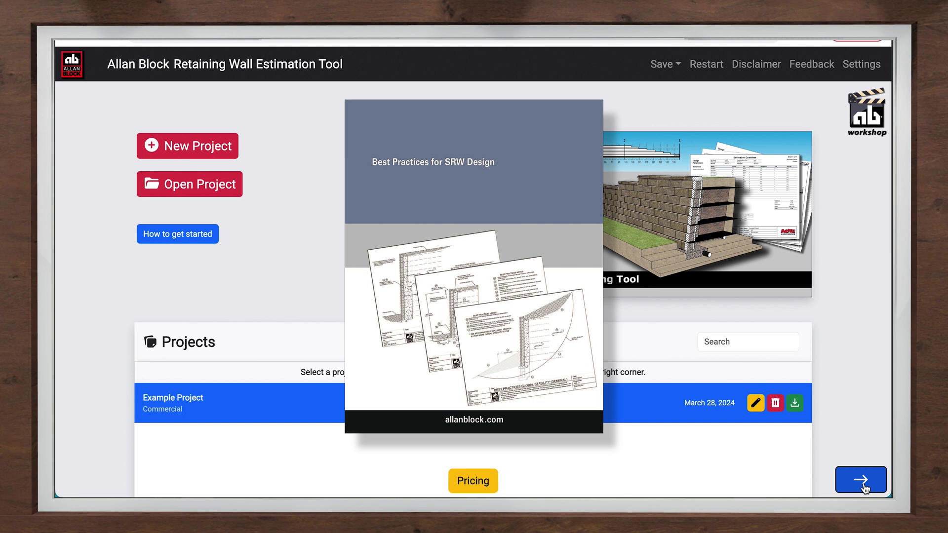
# Advance Example Project (Commercial) to wall 1's soil type selection, with Clay chosen
pyautogui.click(863, 487)
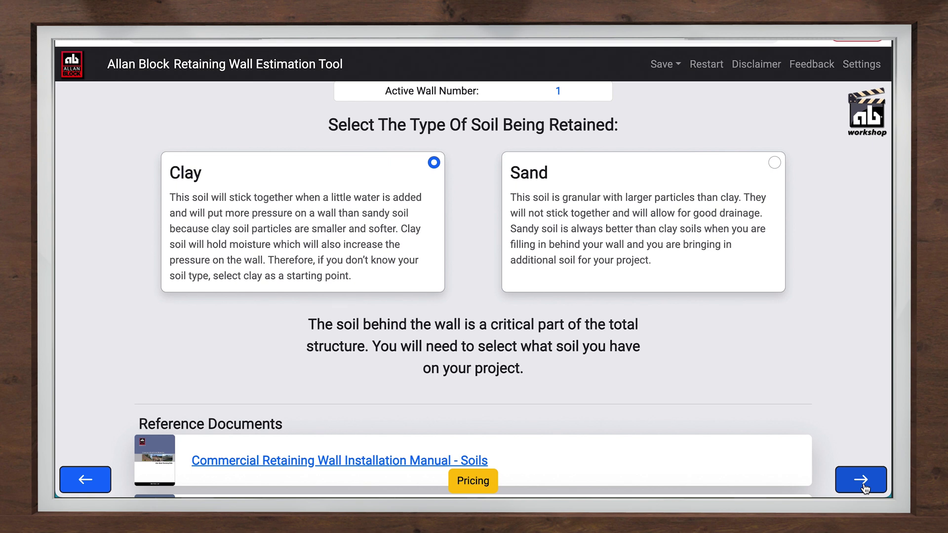
# Accept Clay as the retained soil and Level as the condition above wall 1
pyautogui.click(863, 487)
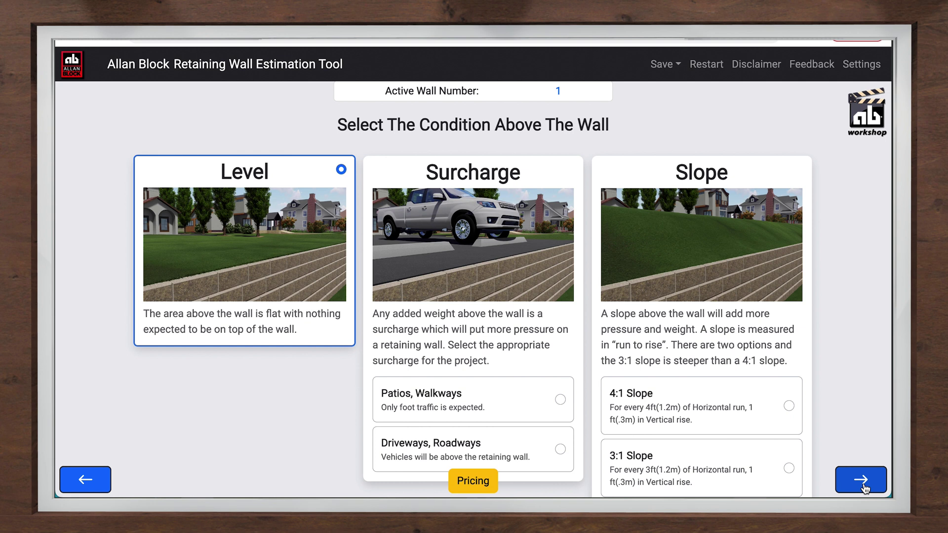
pyautogui.scroll(-4, 864, 488)
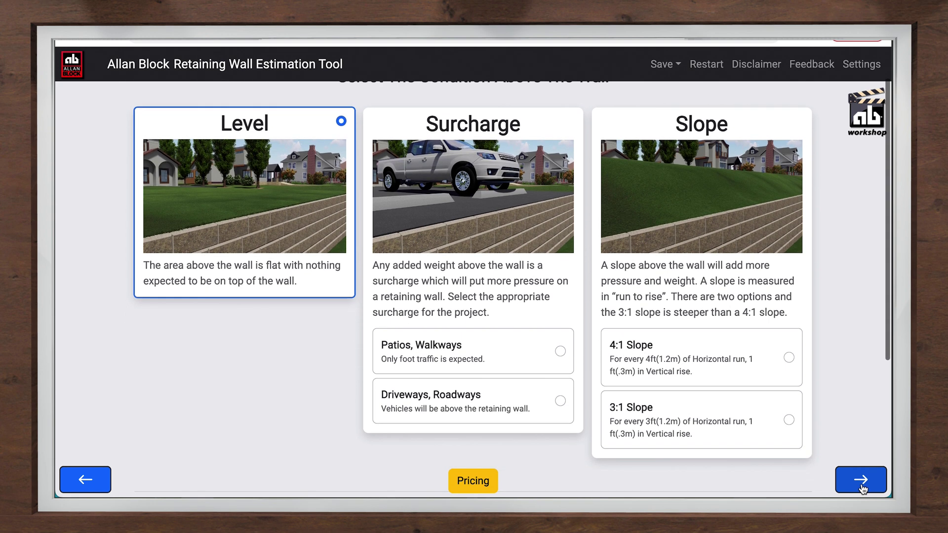
pyautogui.scroll(-2, 861, 489)
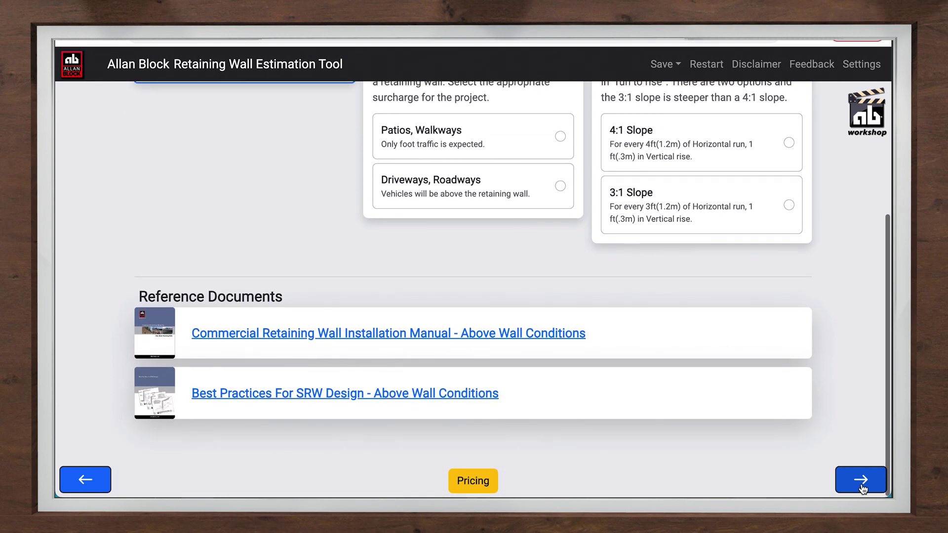
pyautogui.scroll(2, 861, 489)
pyautogui.scroll(5, 861, 489)
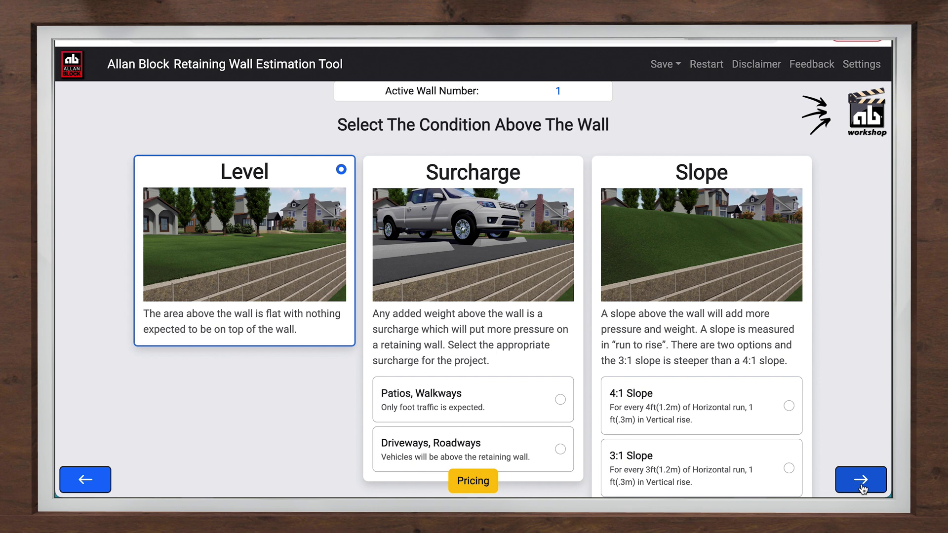
pyautogui.click(860, 479)
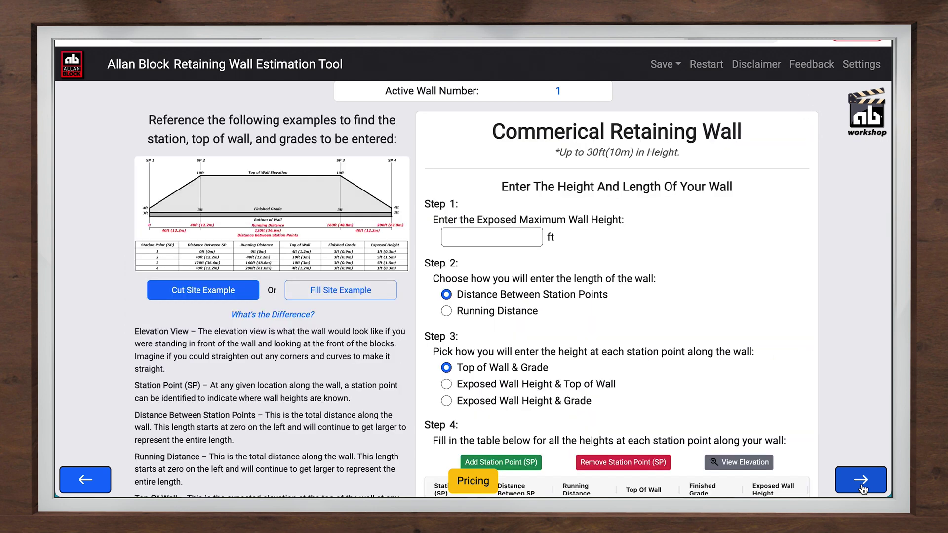
# Check the station table (0, 40, 160, 200 ft) and display wall 1's elevation view
pyautogui.scroll(-4, 862, 488)
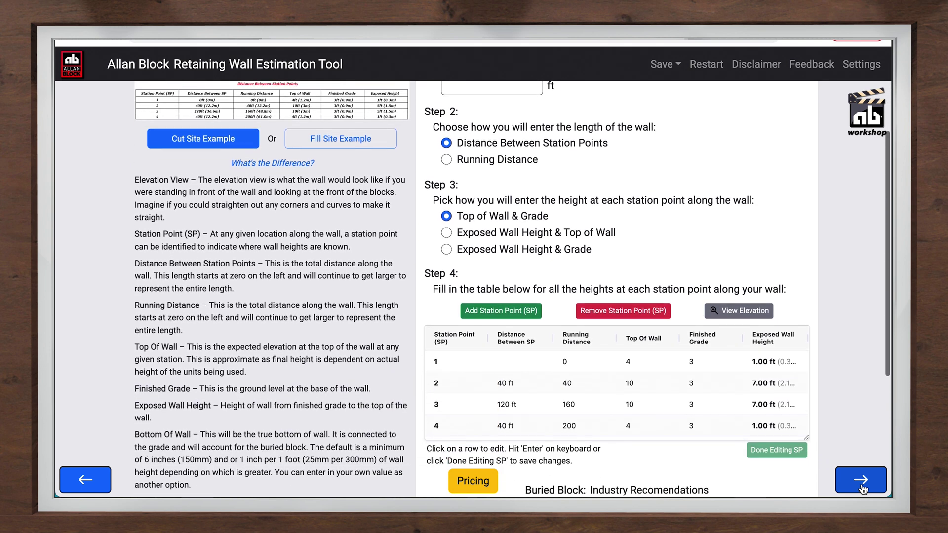
pyautogui.scroll(-1, 862, 489)
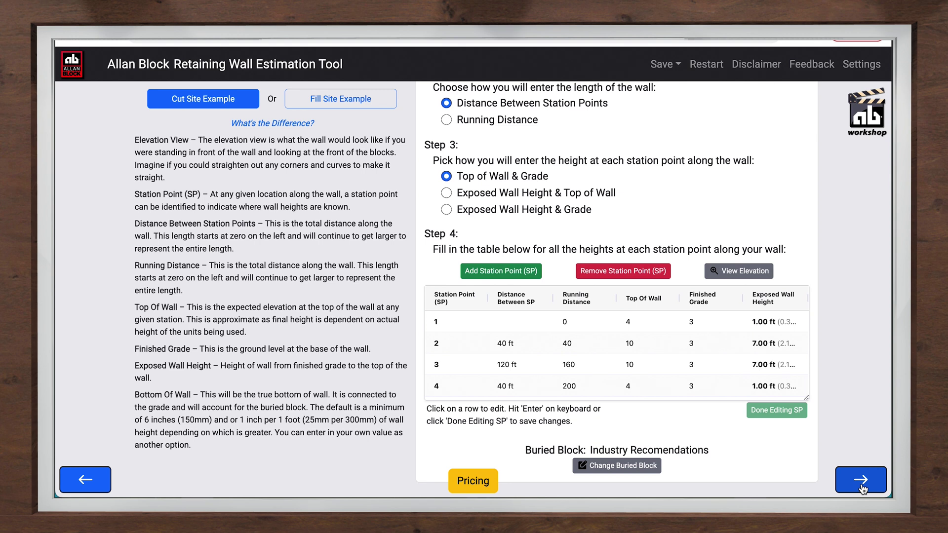
pyautogui.scroll(4, 861, 488)
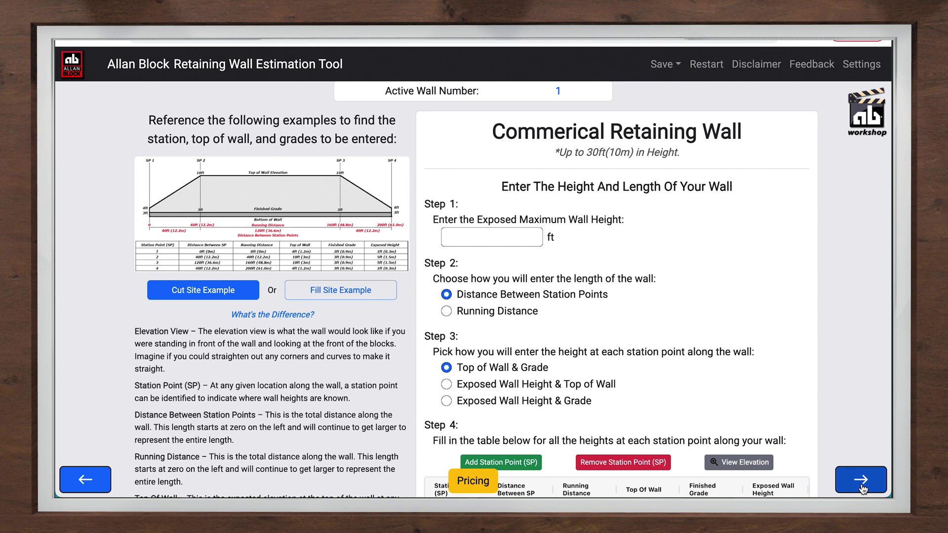
pyautogui.click(861, 487)
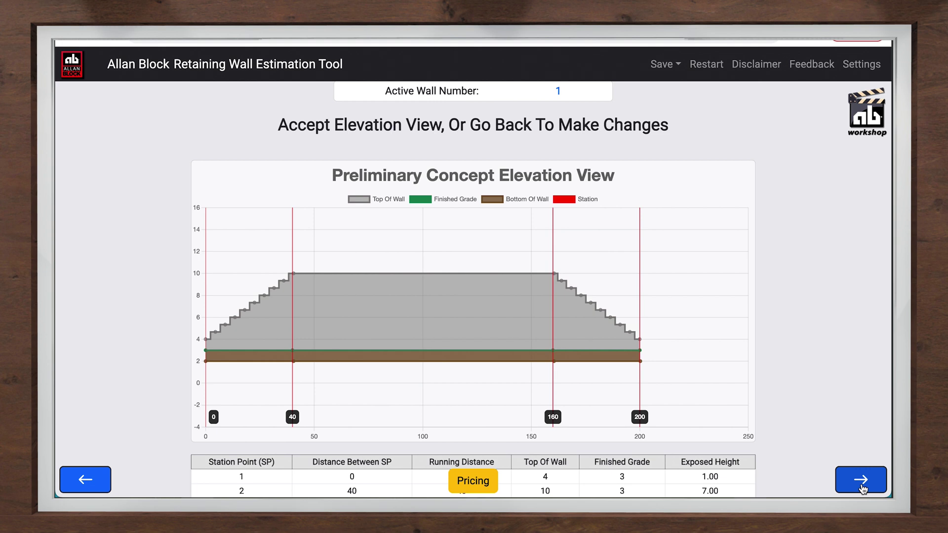
# Accept the elevation view and the Select Wall summary to reach estimate selection
pyautogui.click(861, 486)
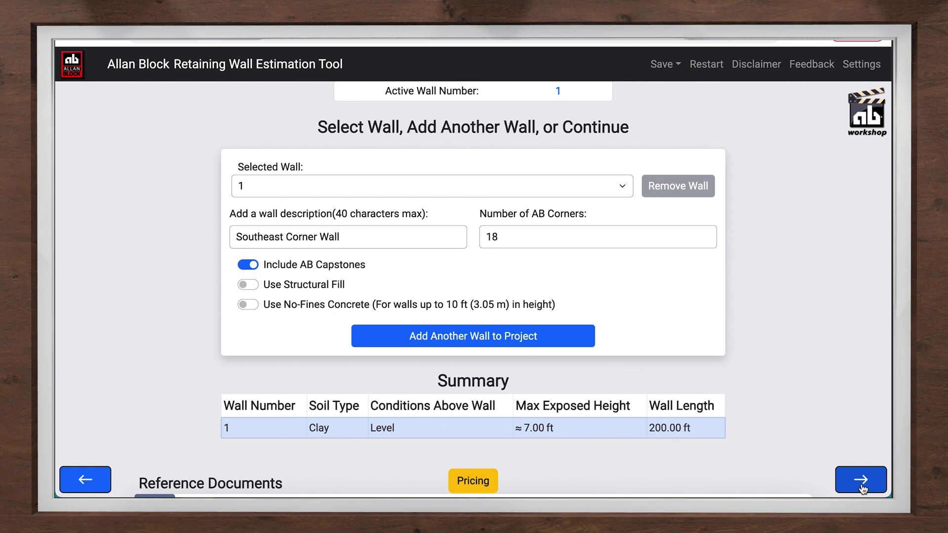
pyautogui.click(861, 487)
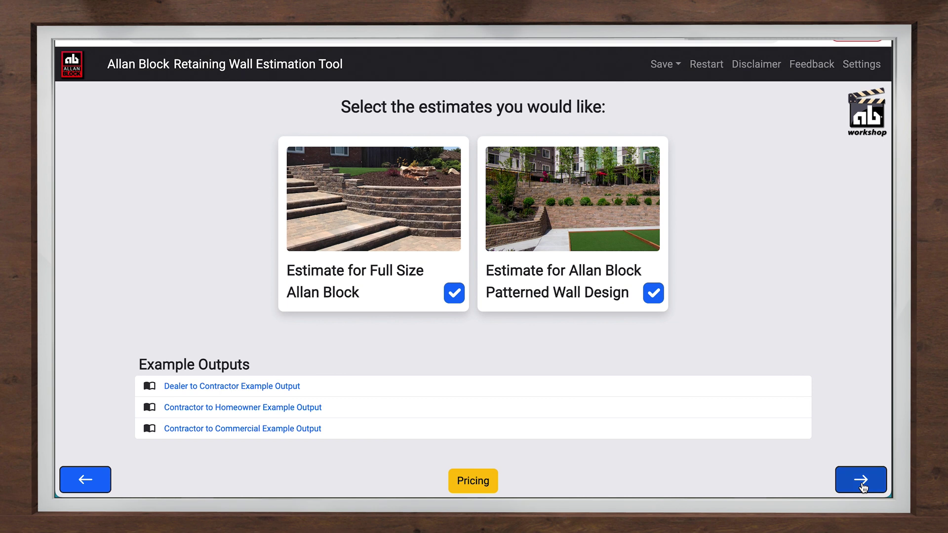
# Accept the estimate choices, material overages and equipment costs without changes
pyautogui.click(861, 488)
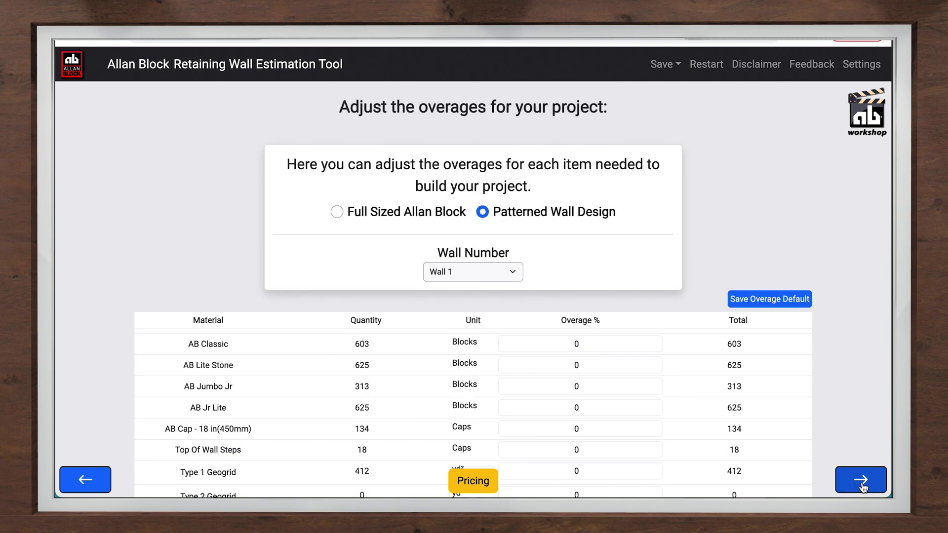
pyautogui.click(862, 487)
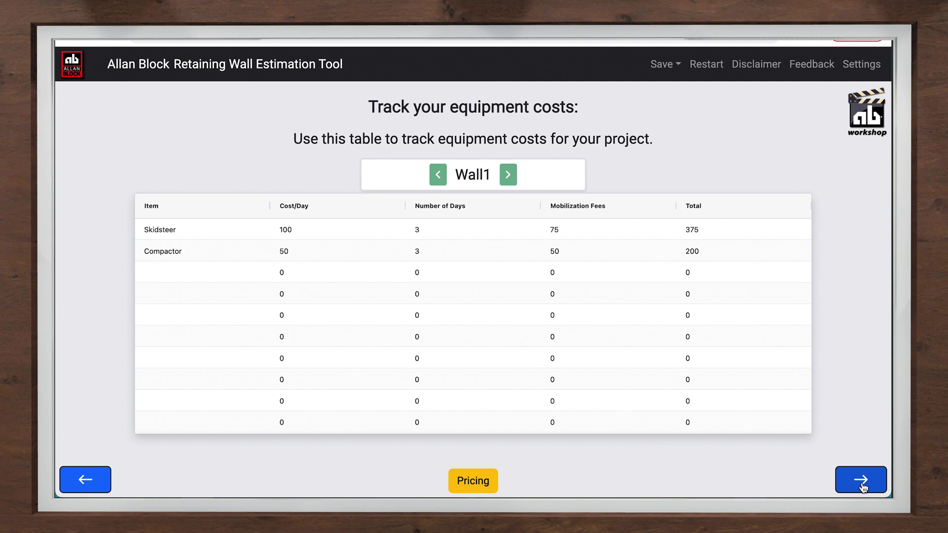
pyautogui.click(862, 488)
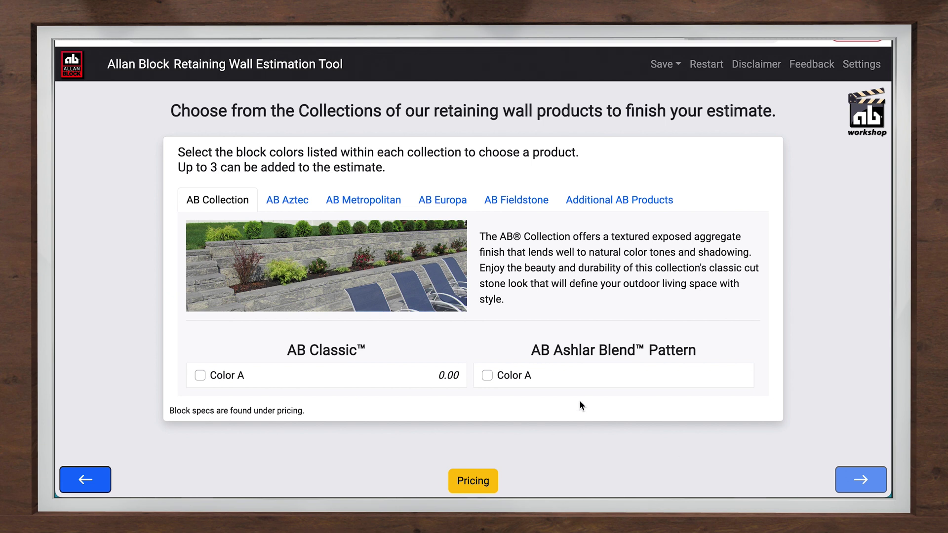
# Select AB Classic Color A, compare the AB Aztec and AB Metropolitan collections, then continue
pyautogui.click(200, 376)
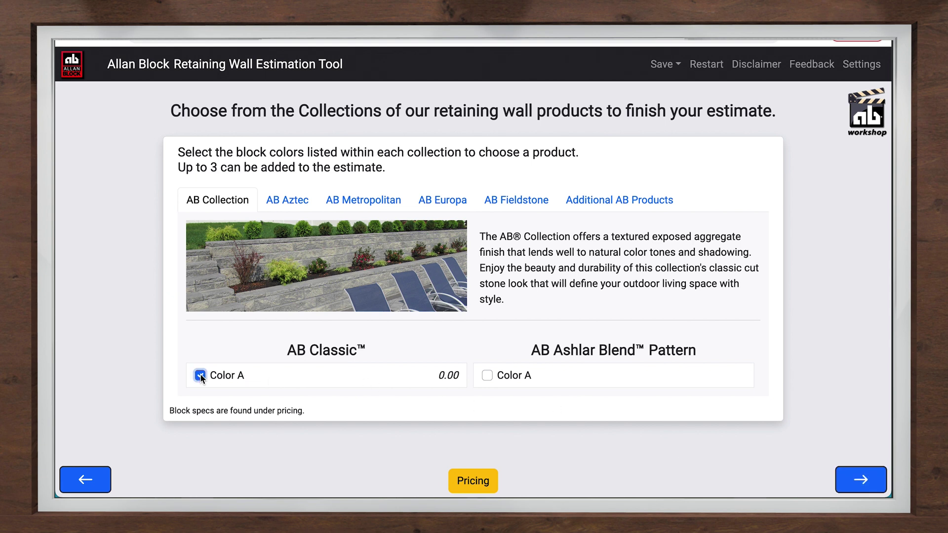
pyautogui.click(292, 203)
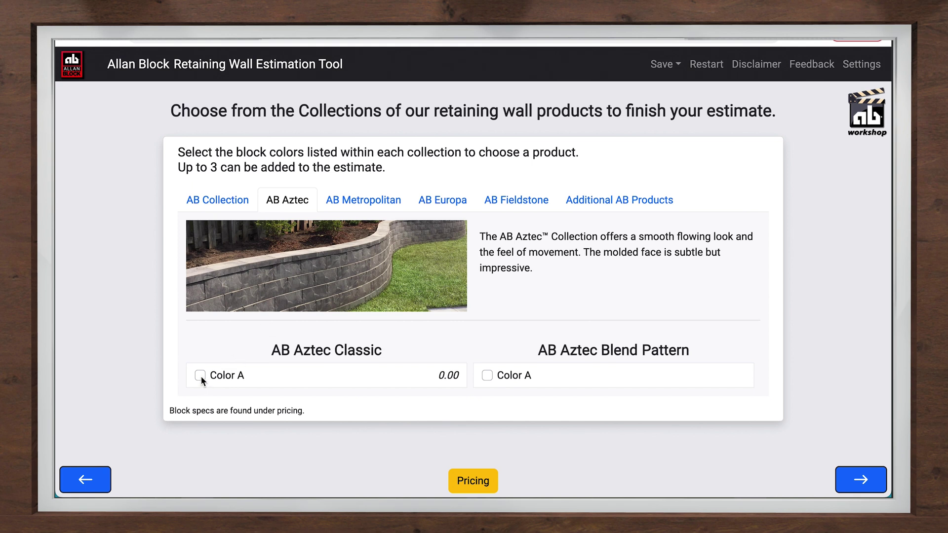
pyautogui.click(386, 205)
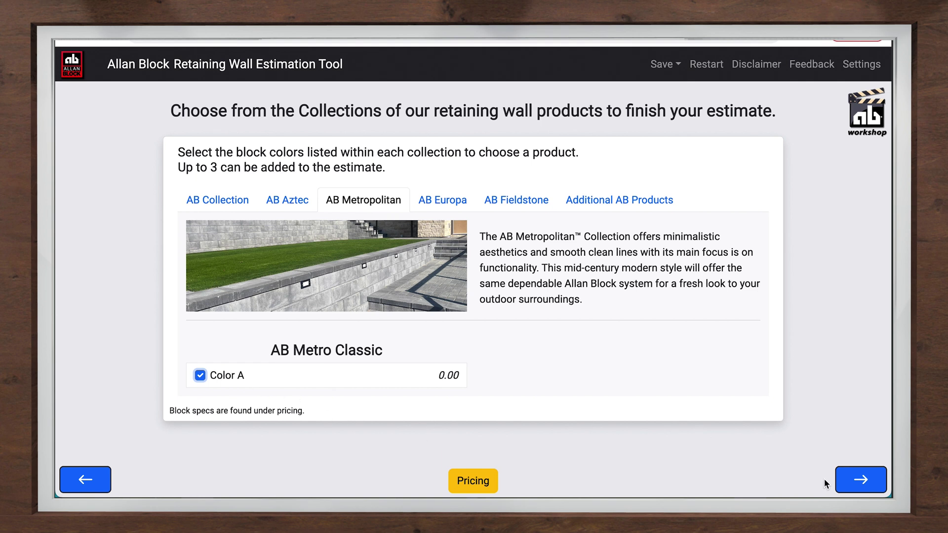
pyautogui.click(864, 482)
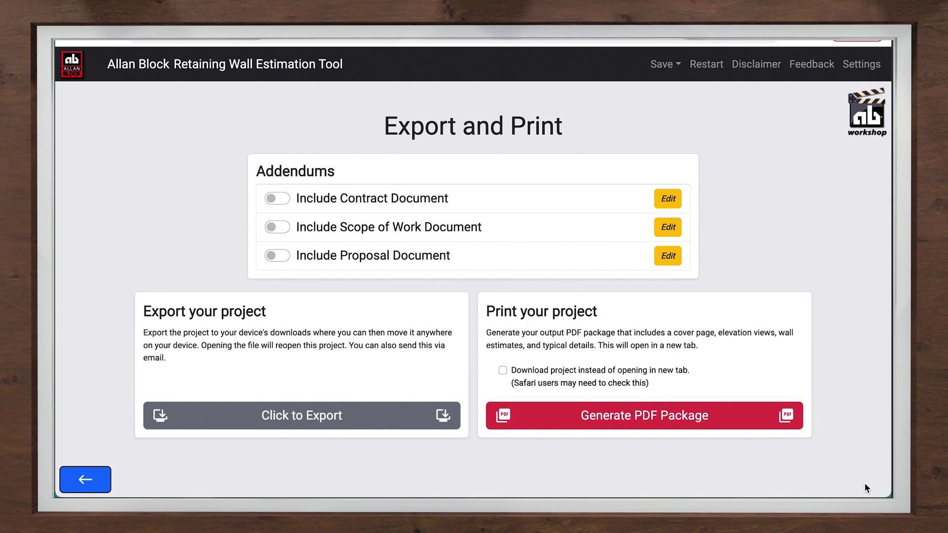
# Switch on Include Contract, Scope of Work and Proposal Document, saving each dialog
pyautogui.click(709, 414)
pyautogui.click(273, 199)
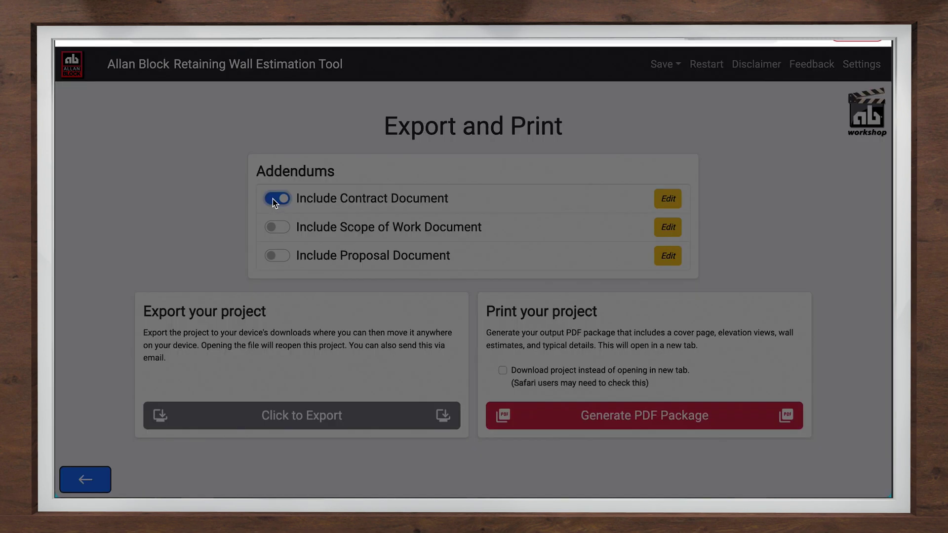
pyautogui.click(701, 97)
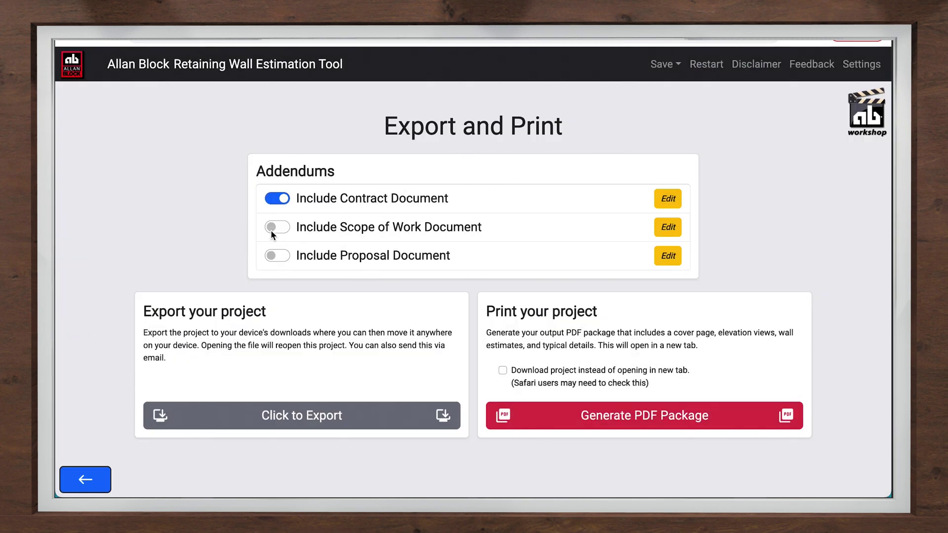
pyautogui.click(273, 228)
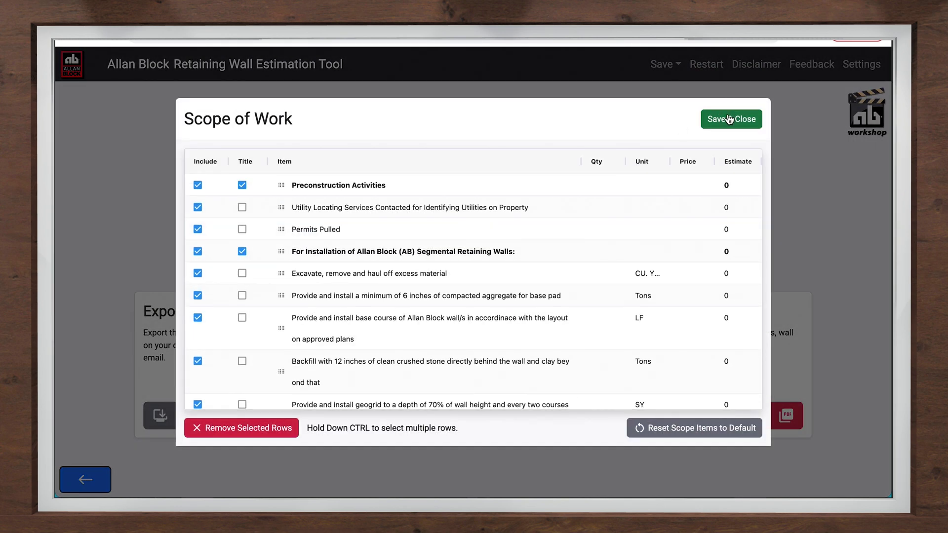
pyautogui.click(729, 120)
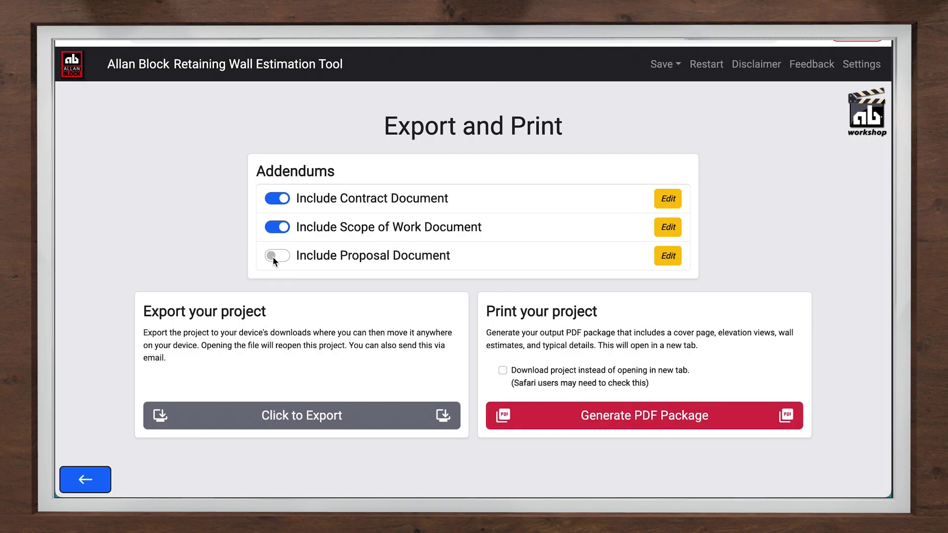
pyautogui.click(273, 256)
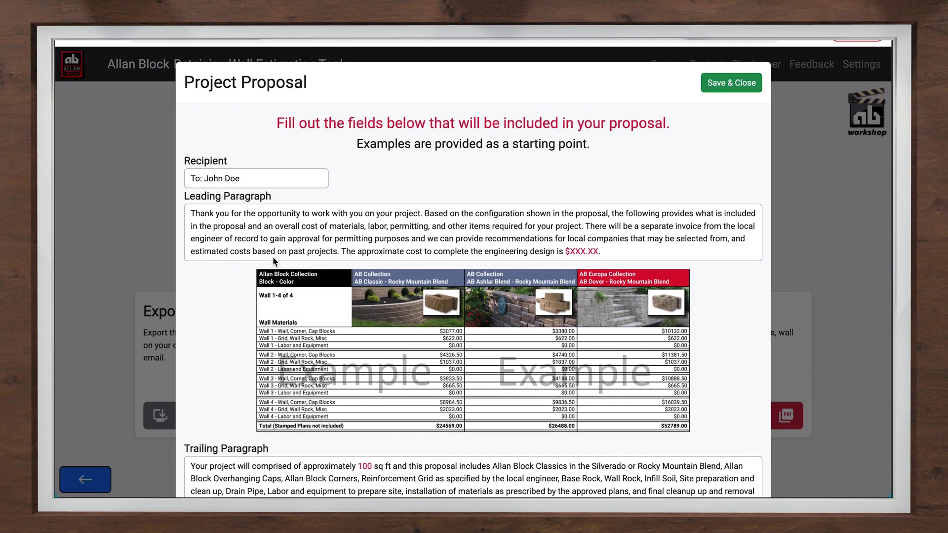
pyautogui.click(744, 88)
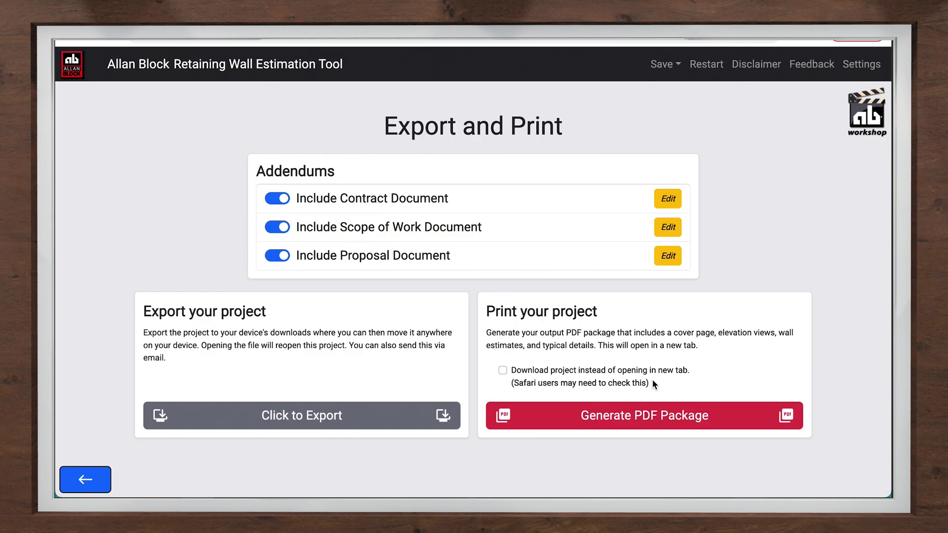
# Generate the PDF package and review pages 2–5: elevation, Wall Summary, quantities, proposal
pyautogui.click(639, 425)
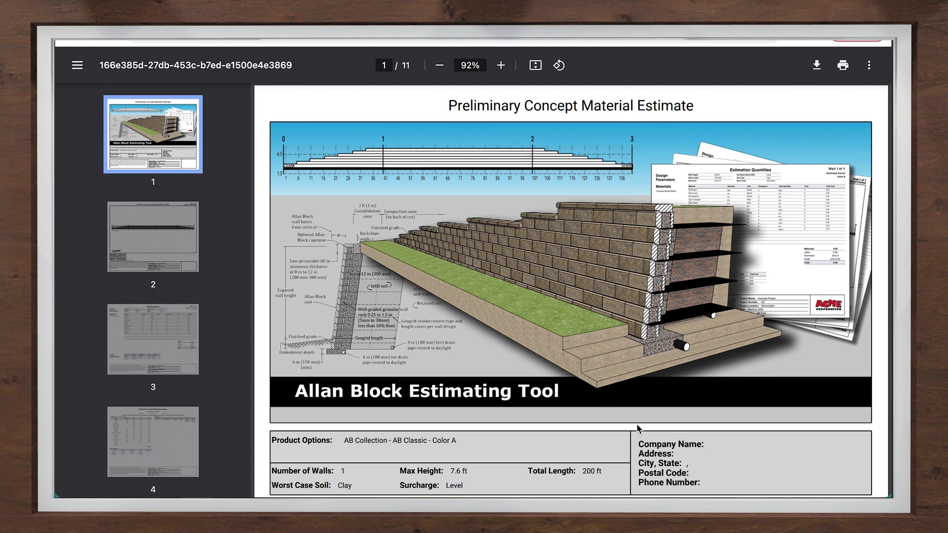
pyautogui.click(145, 241)
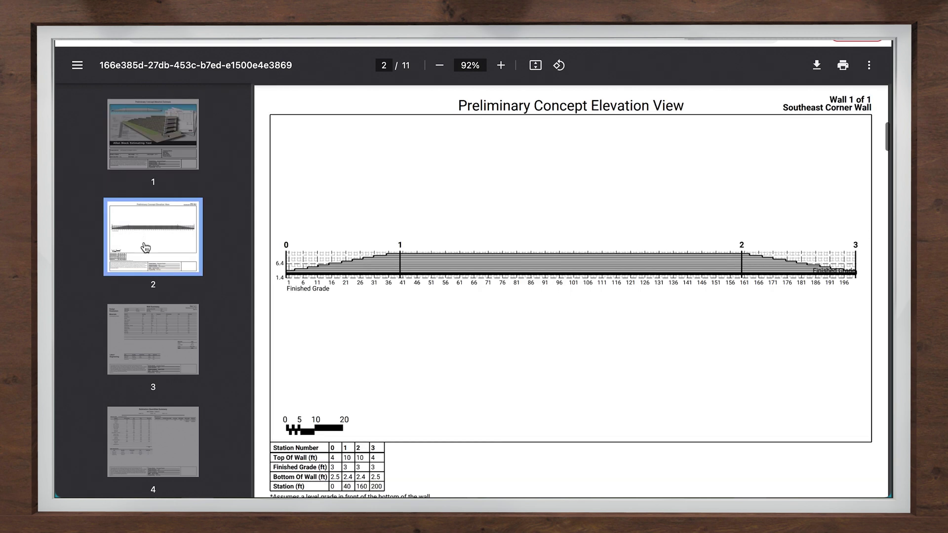
pyautogui.click(166, 352)
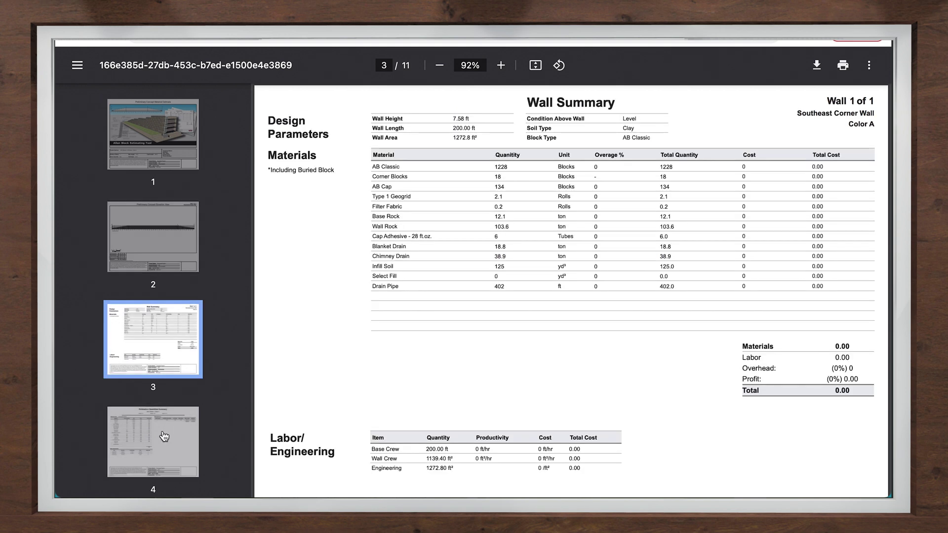
pyautogui.click(164, 436)
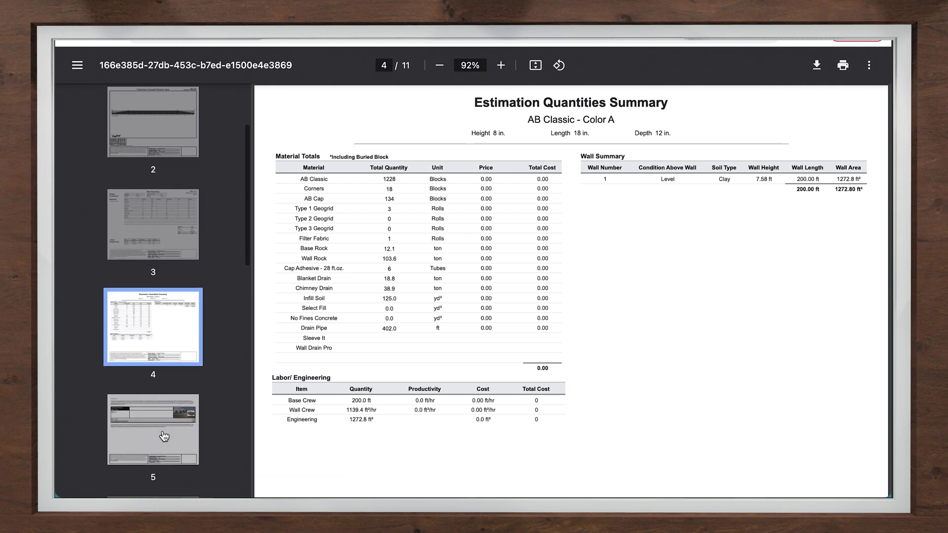
pyautogui.click(164, 436)
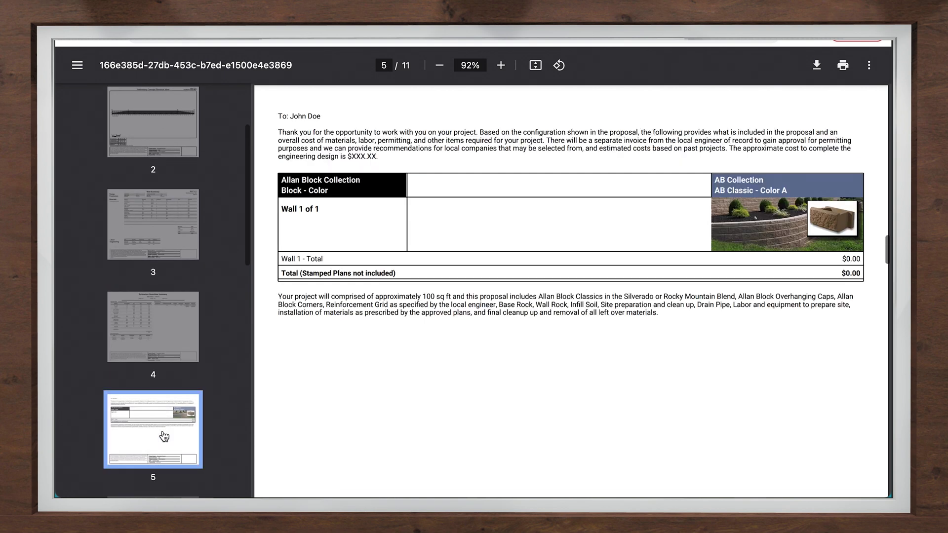
# Page through Scope of Work, contract and equipment costs to the page 11 Concept Detail
pyautogui.press('Down')
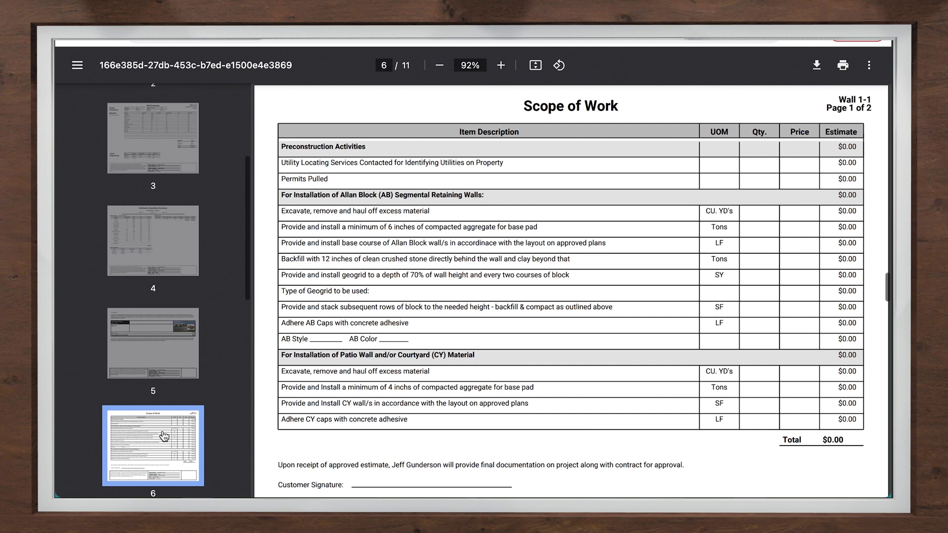
pyautogui.press('Down')
pyautogui.press('Down')
pyautogui.press('Down')
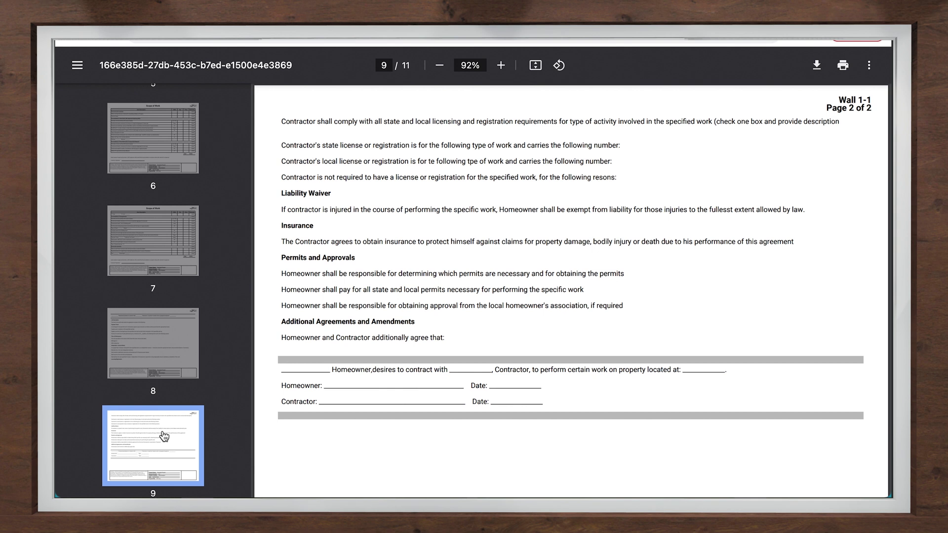
pyautogui.press('Down')
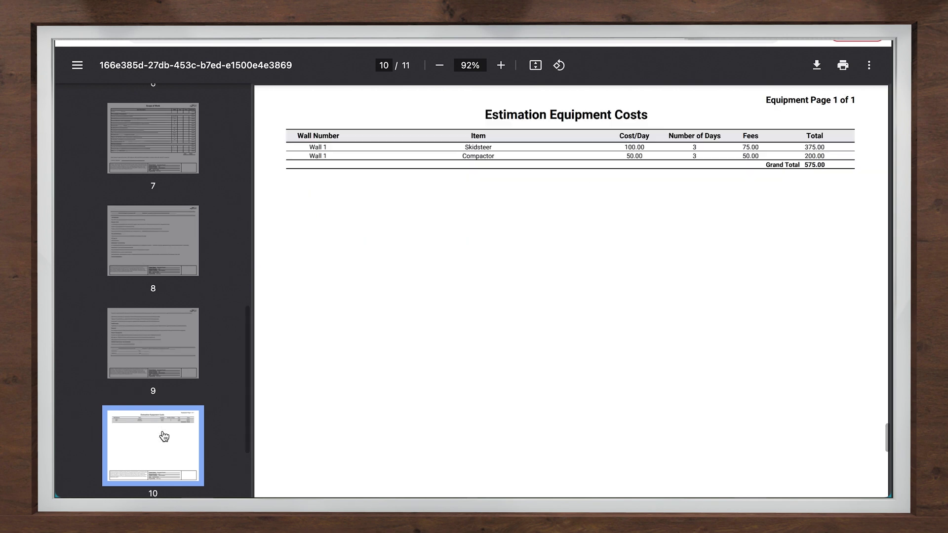
pyautogui.press('Down')
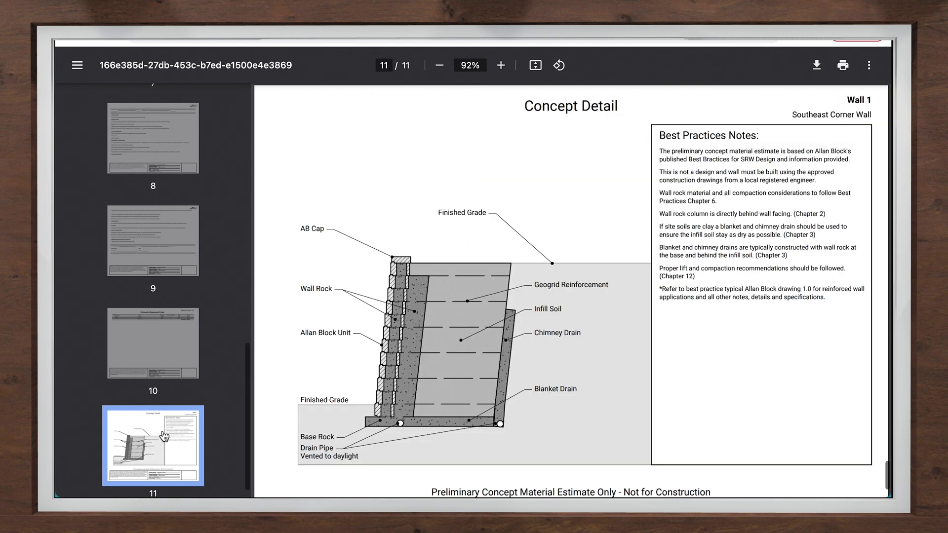